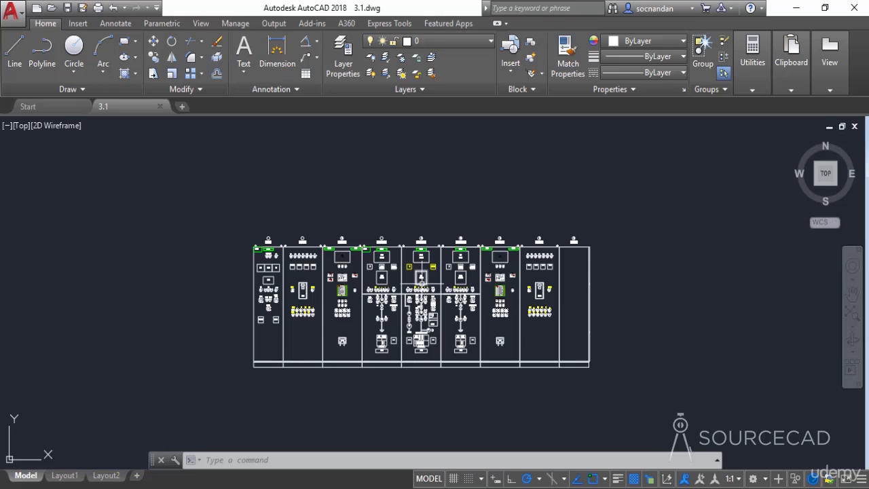
Step: Window-select lamps L1 through 21 and the ACV, DCV and DCA meters in the ECP-1 panel, then clear the selection
scroll(424, 284, "up", 2)
middle_click_drag(438, 280, 453, 250)
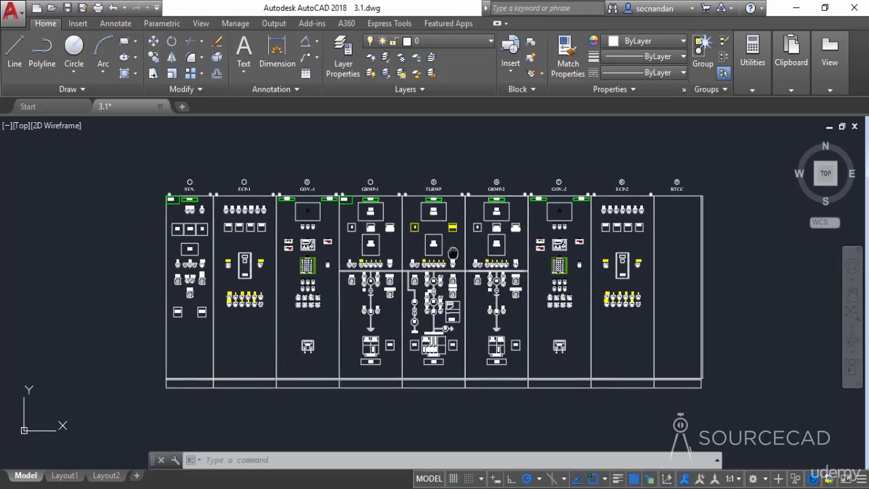
scroll(243, 228, "up", 6)
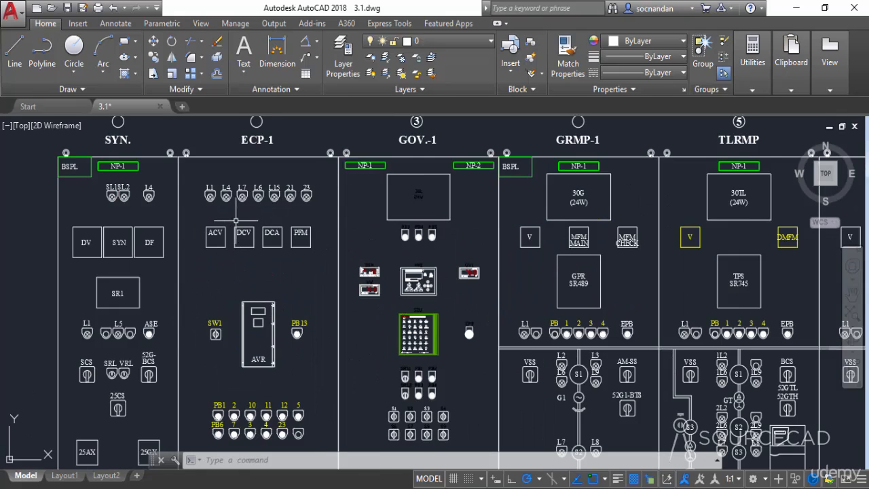
scroll(276, 247, "up", 2)
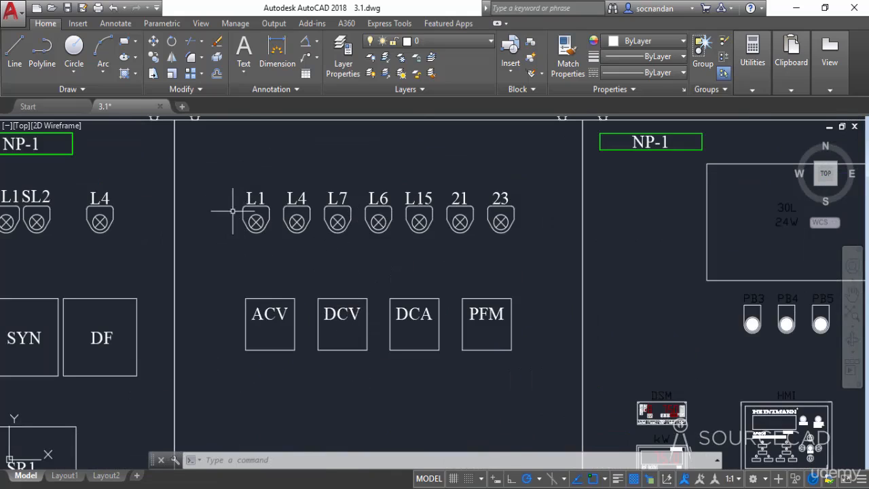
left_click(212, 161)
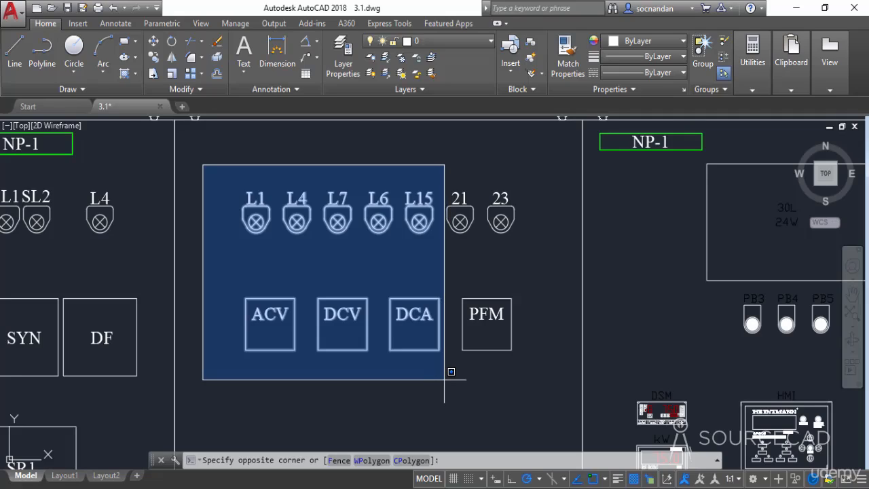
left_click(480, 383)
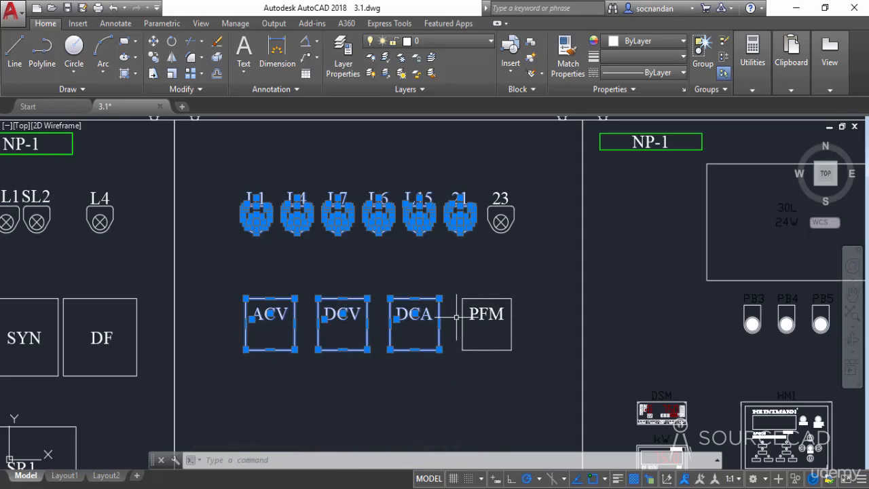
key("Escape")
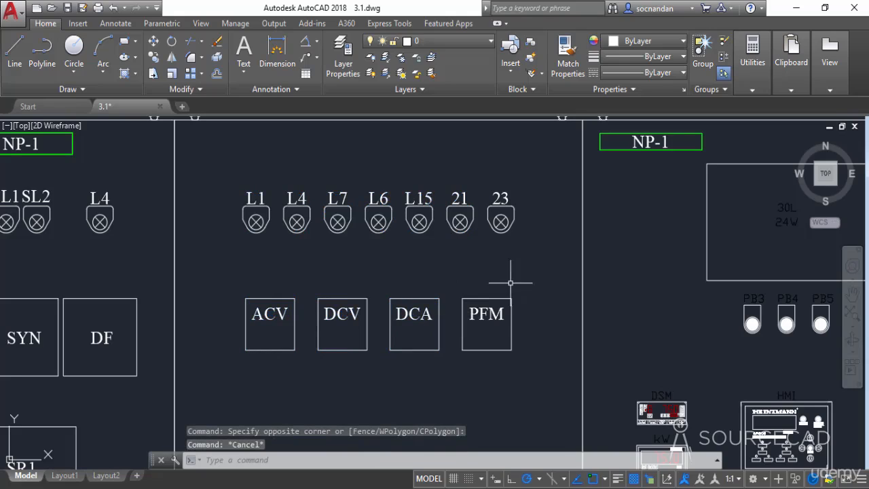
Step: Crossing-select lamps L6 through 23 and the DCV, DCA and PFM meters, then clear the selection
left_click(562, 373)
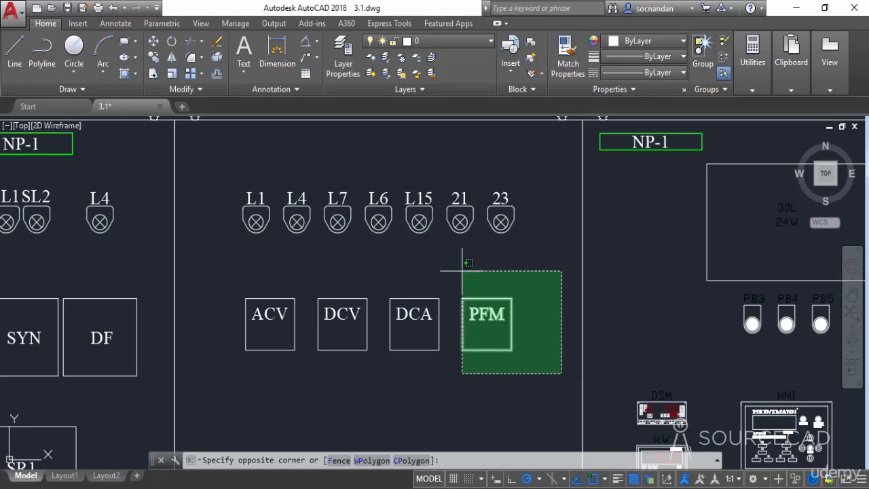
left_click(359, 169)
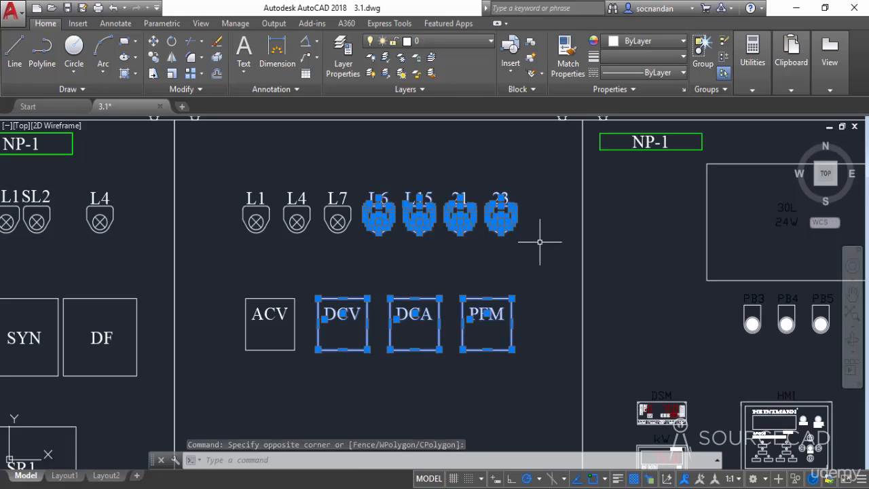
key("Escape")
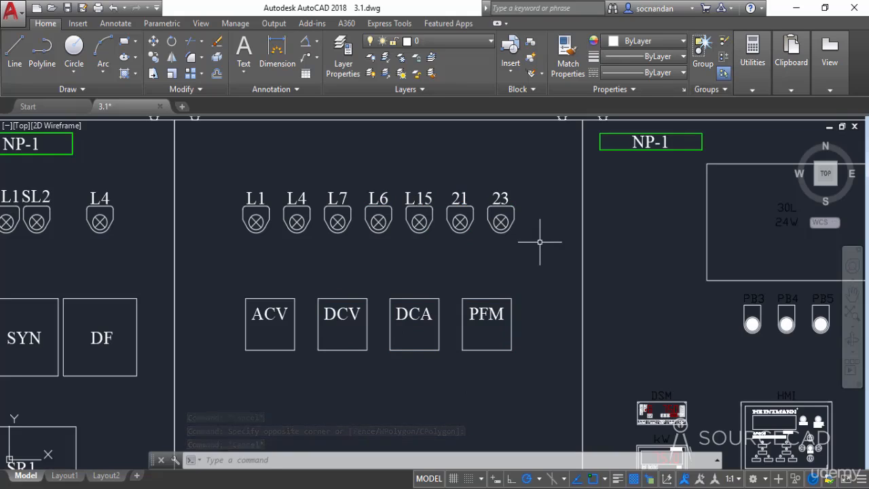
Step: Select lamps L4, L7 and the ACV meter with a window polygon, then clear the selection
left_click(212, 157)
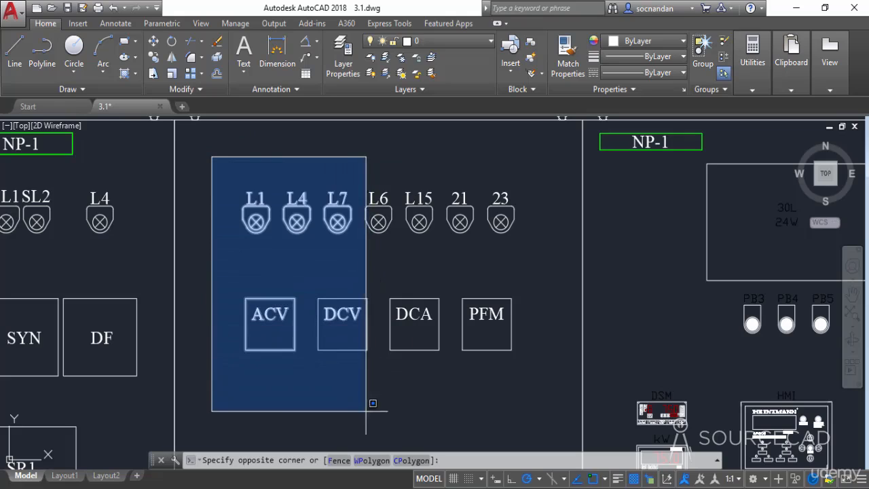
left_click(363, 461)
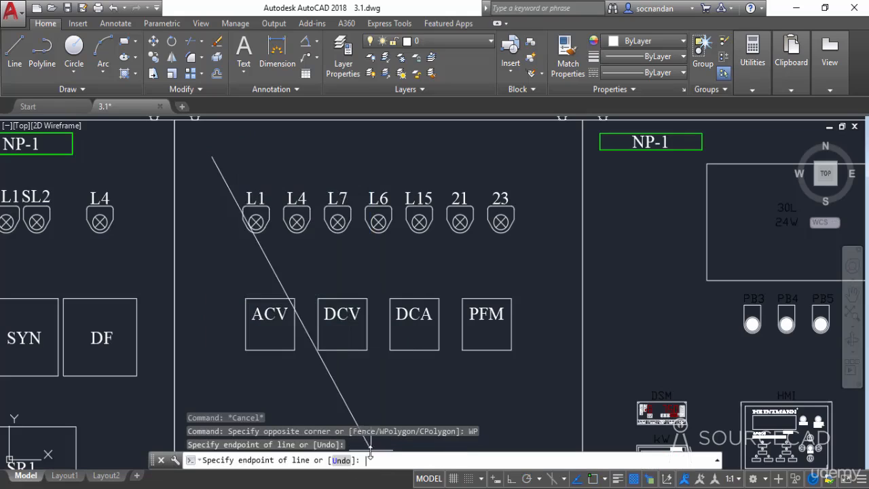
left_click(333, 151)
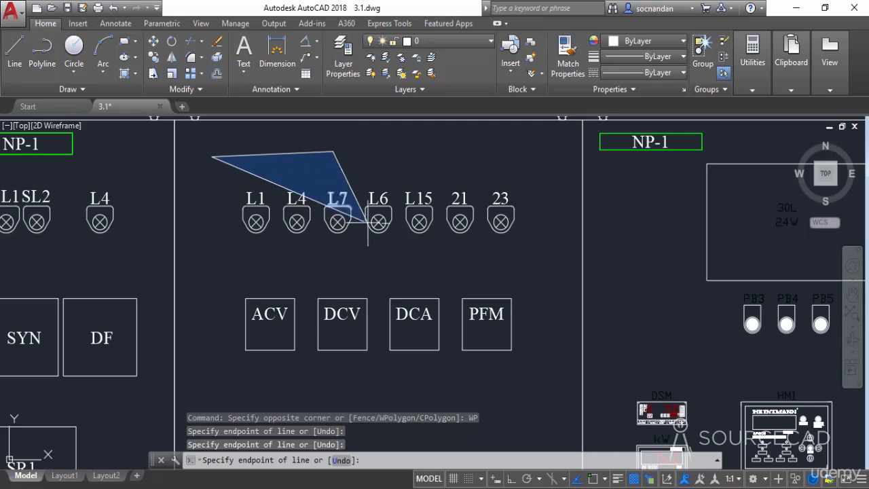
left_click(364, 202)
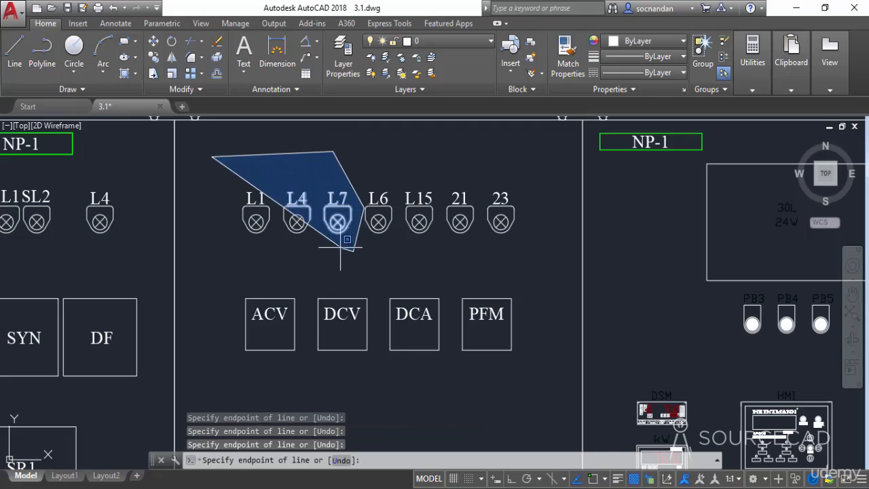
left_click(355, 251)
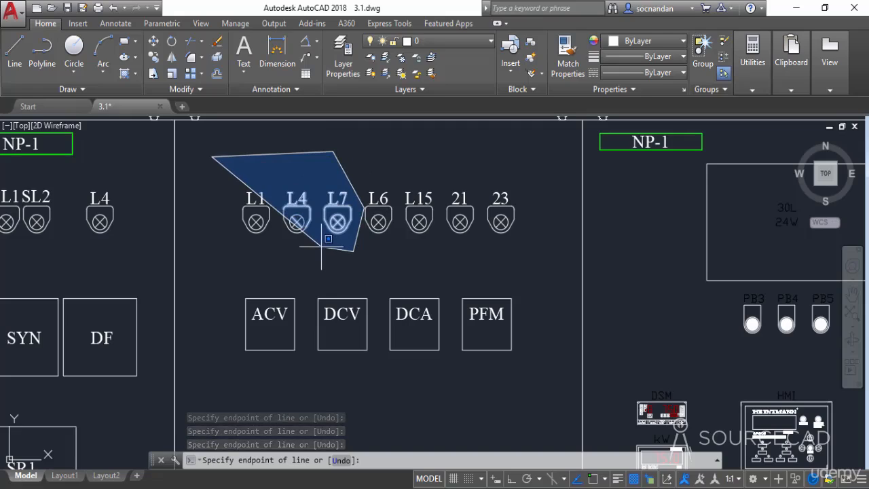
left_click(288, 249)
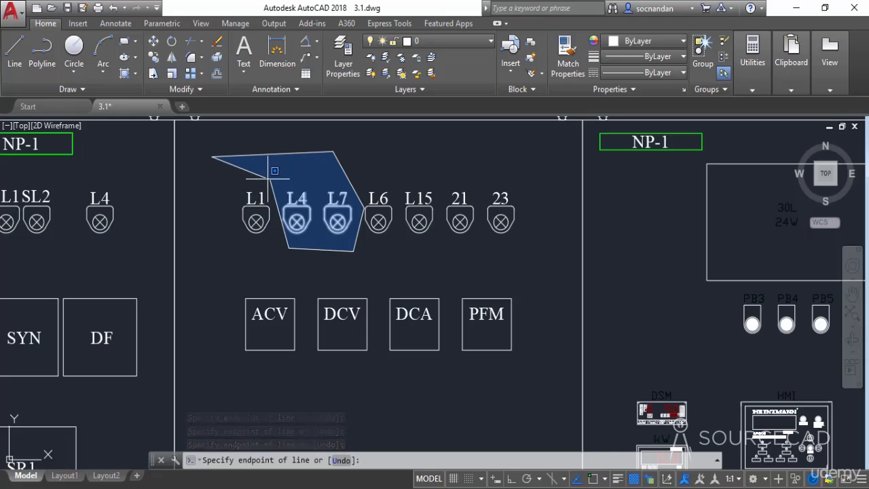
left_click(270, 179)
left_click(210, 195)
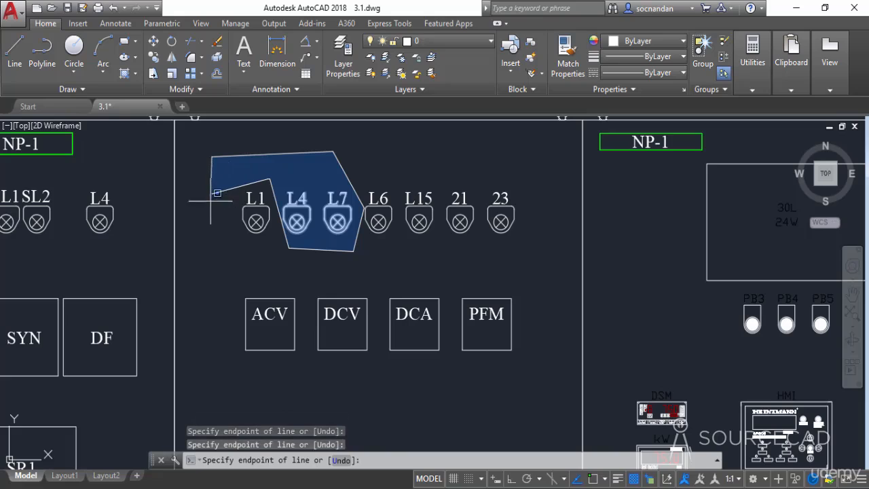
left_click(305, 291)
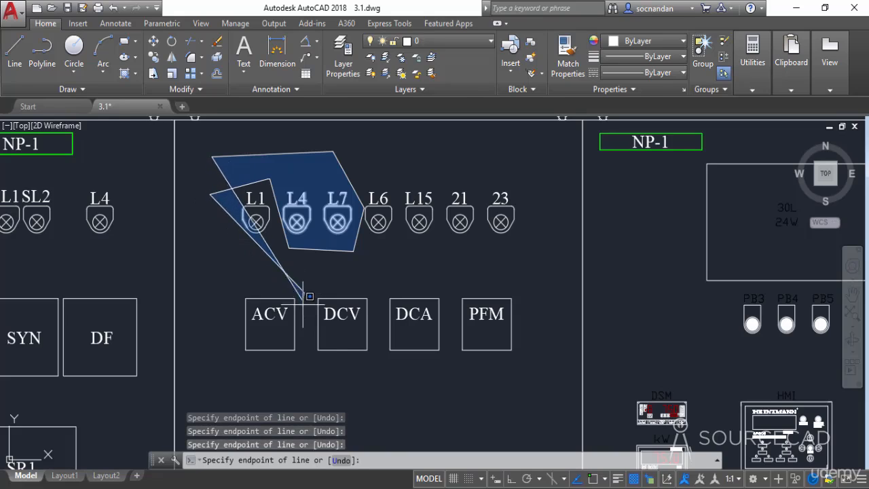
left_click(307, 382)
left_click(238, 353)
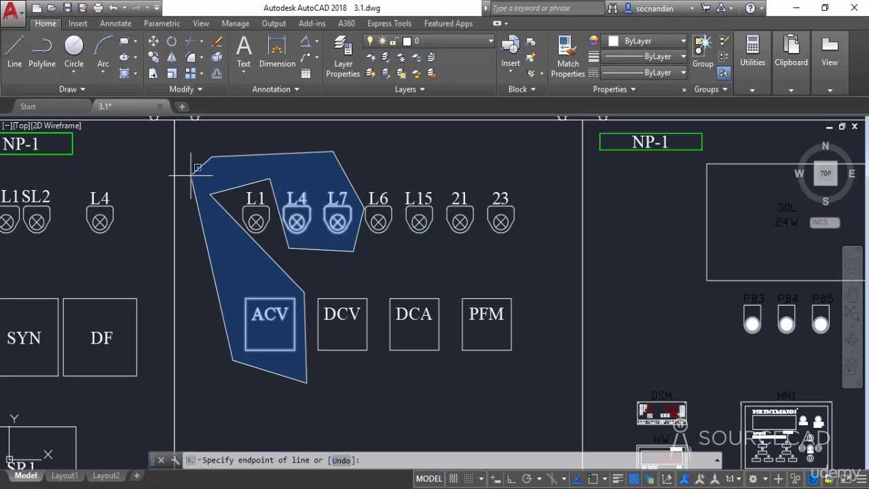
left_click(197, 167)
left_click(197, 167)
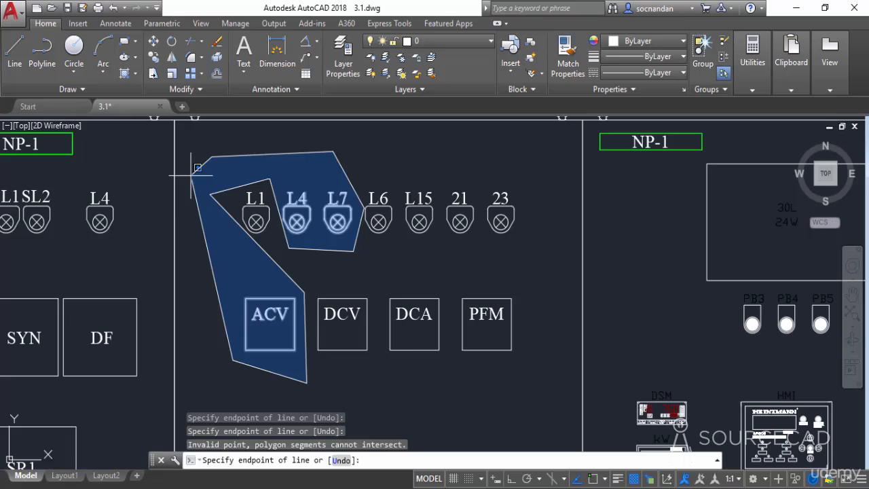
key("Return")
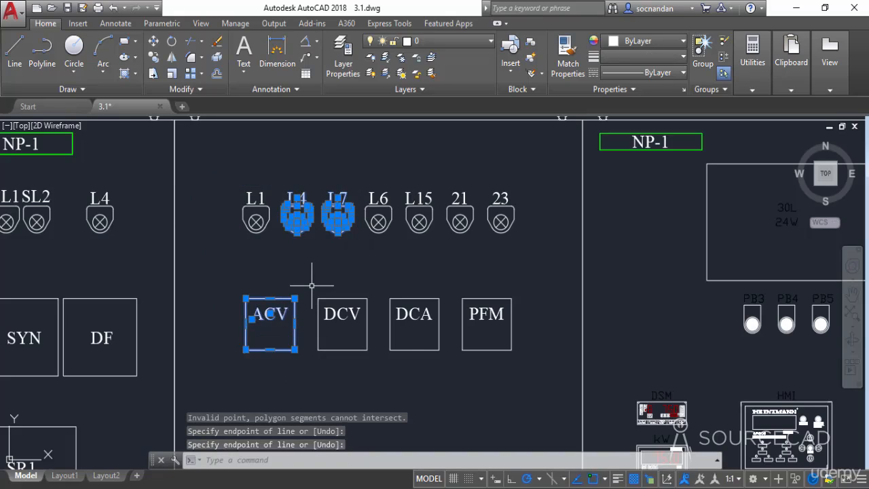
key("Escape")
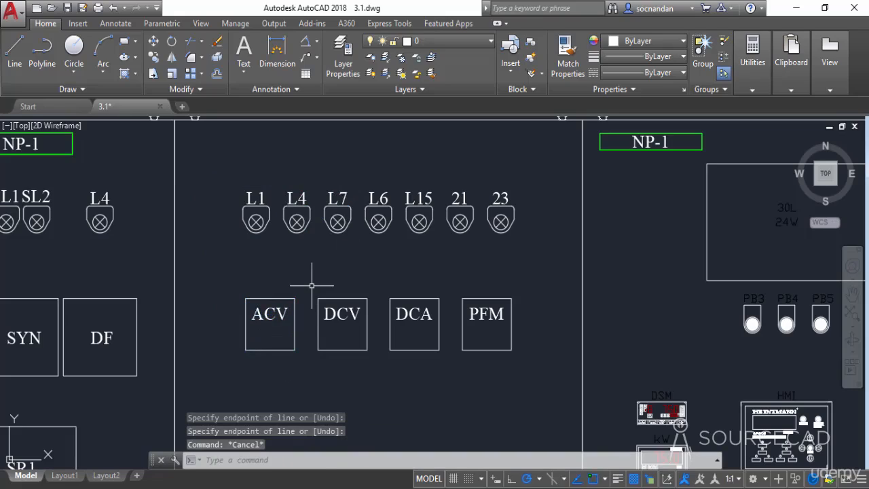
Step: Select lamps L1, L4 and the ACV meter with a crossing polygon, then clear the selection
left_click(229, 157)
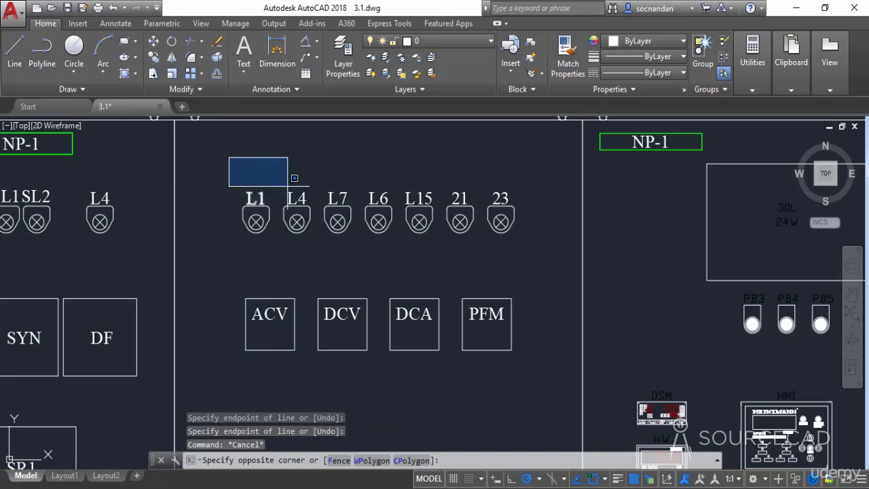
left_click(412, 461)
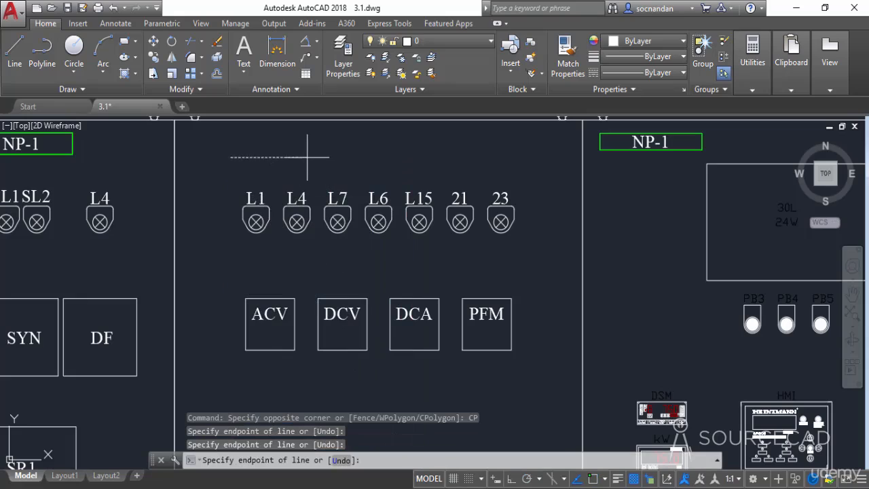
left_click(318, 237)
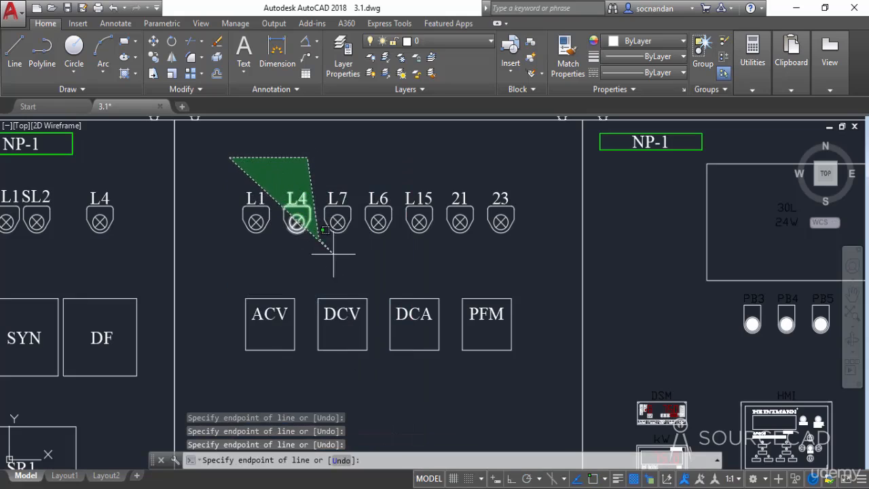
left_click(356, 260)
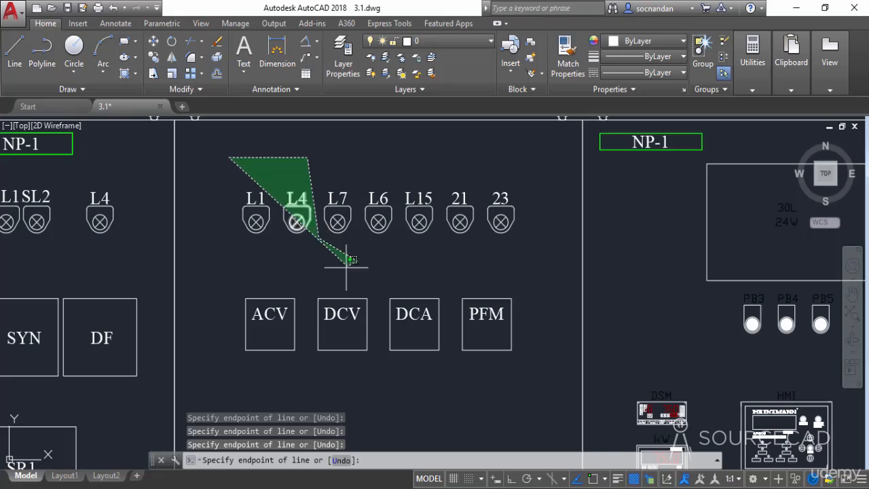
left_click(306, 278)
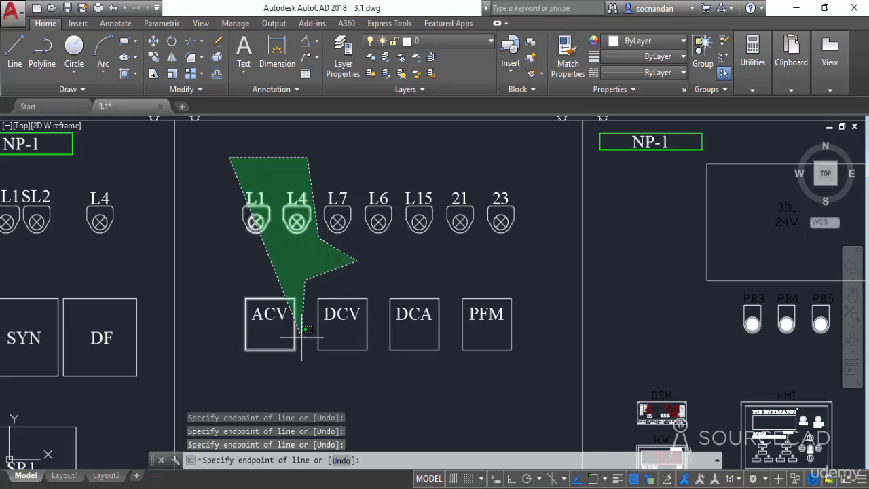
left_click(302, 337)
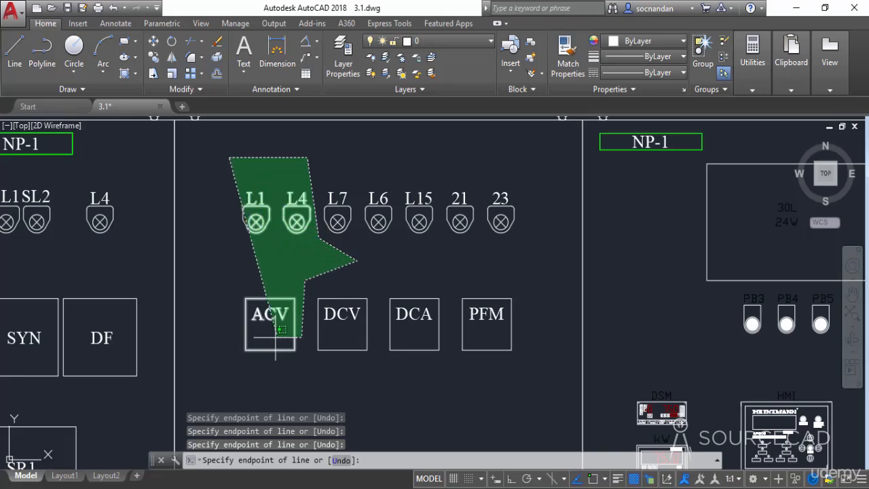
left_click(233, 332)
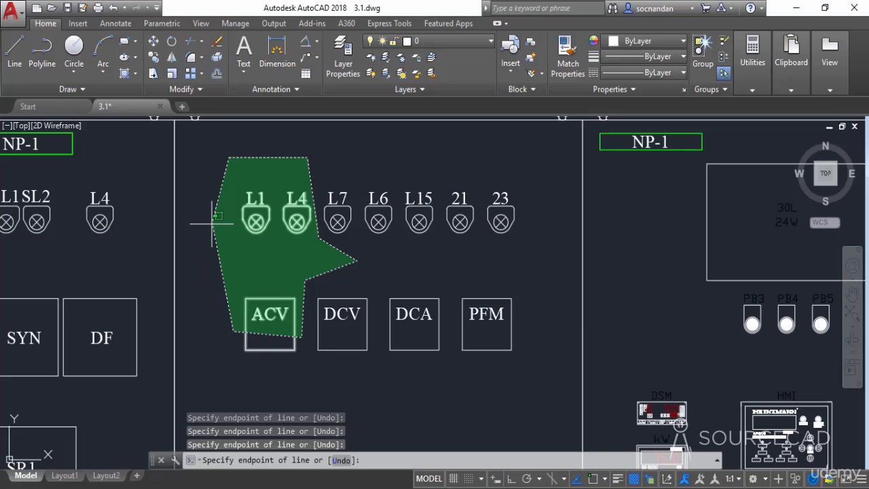
left_click(213, 224)
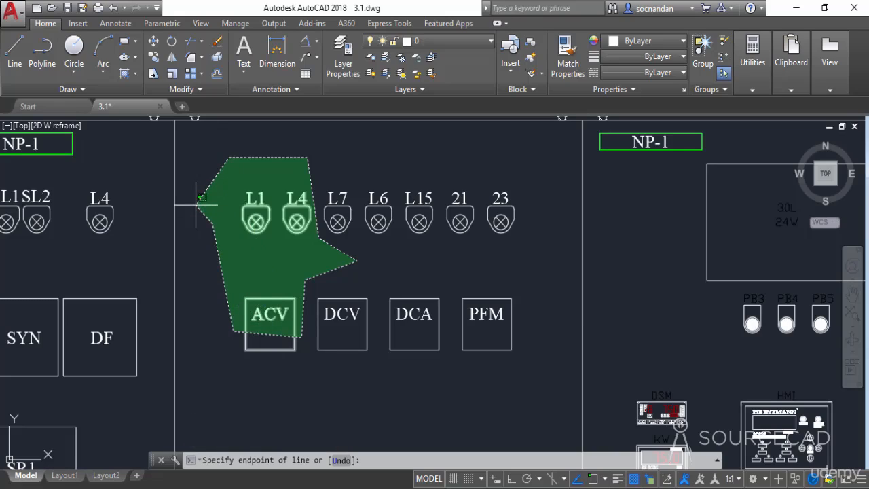
left_click(201, 197)
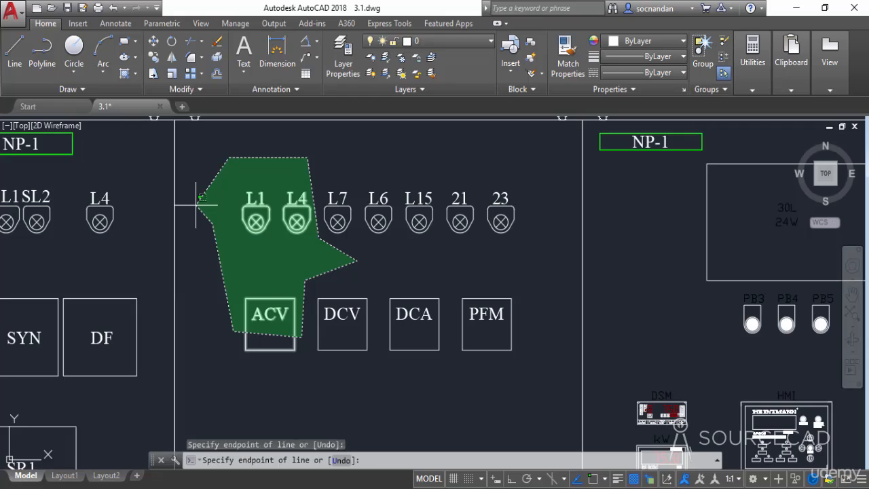
key("Return")
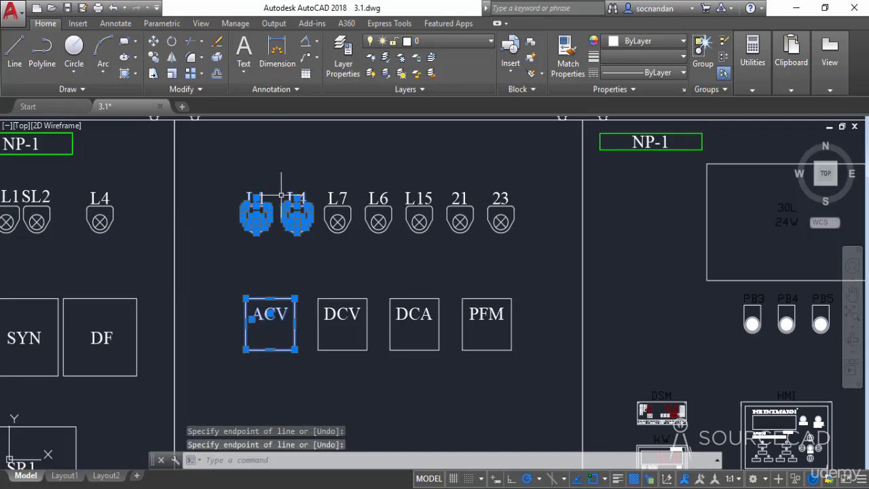
key("Escape")
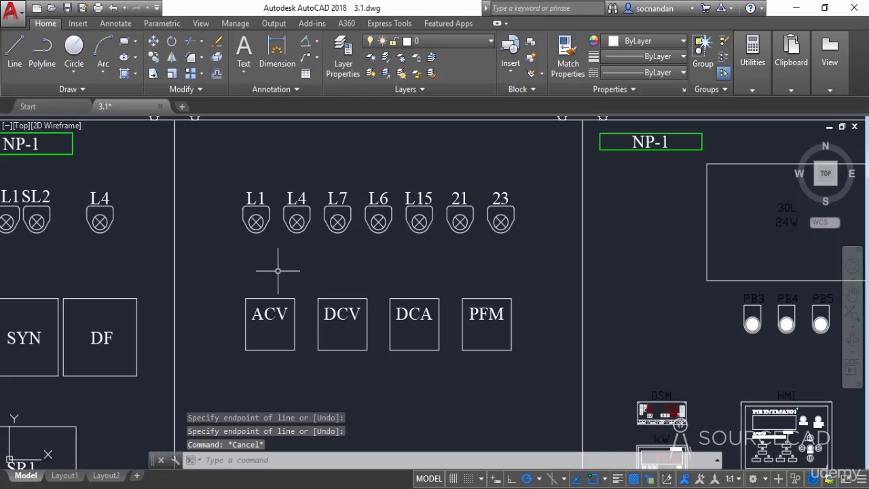
Step: Select the ACV, DCV, DCA and PFM meters with a fence line, then clear the selection
left_click(214, 148)
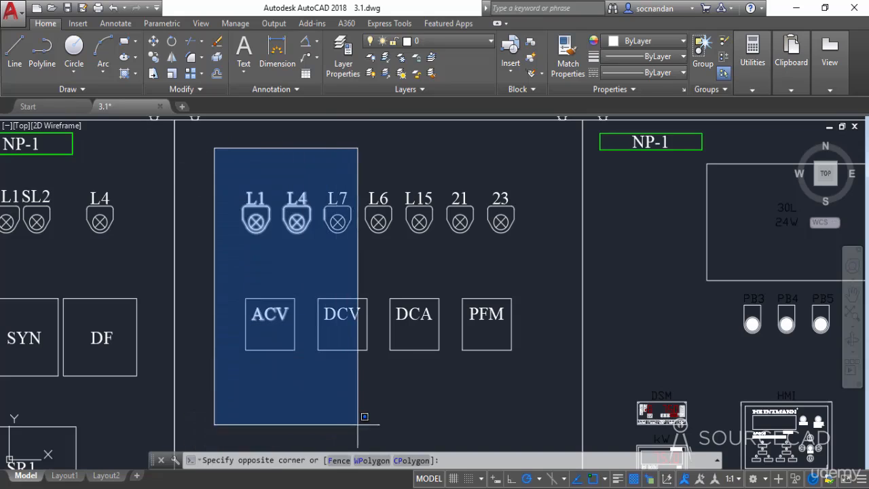
left_click(339, 461)
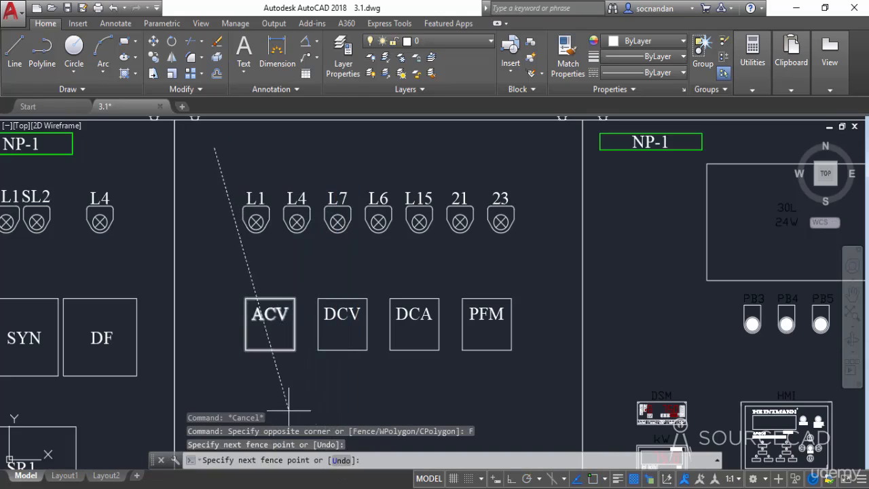
left_click(204, 279)
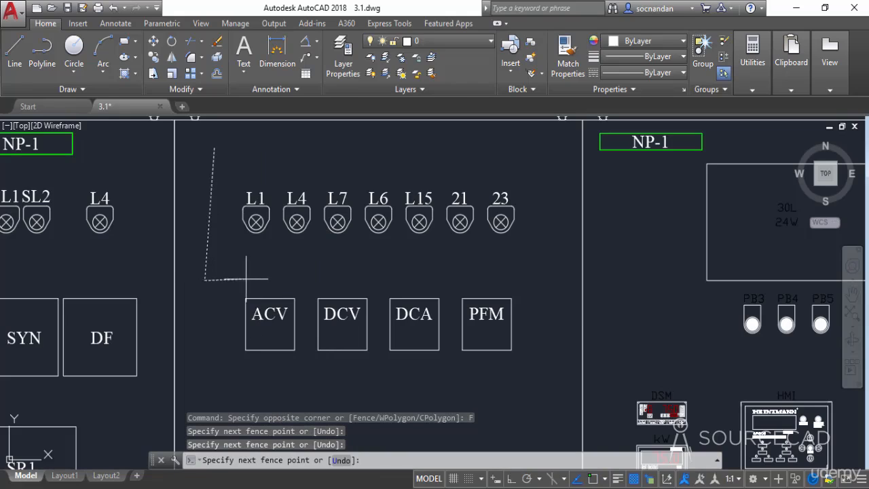
left_click(265, 268)
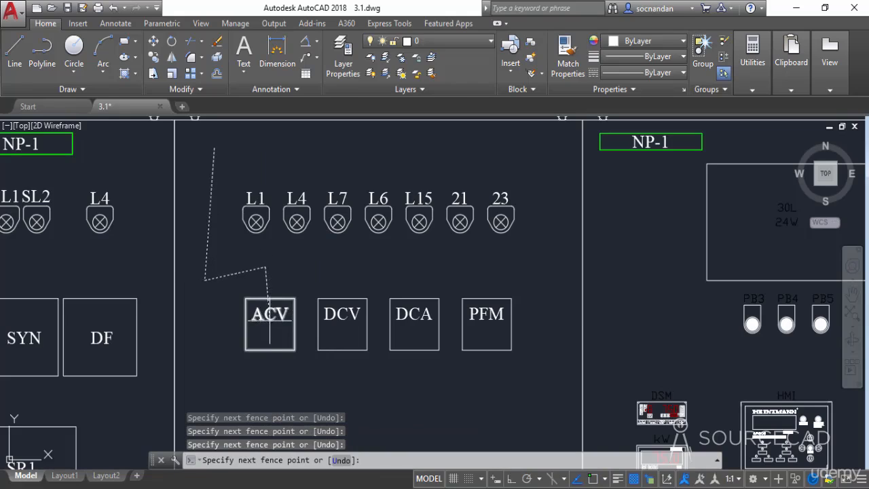
left_click(335, 337)
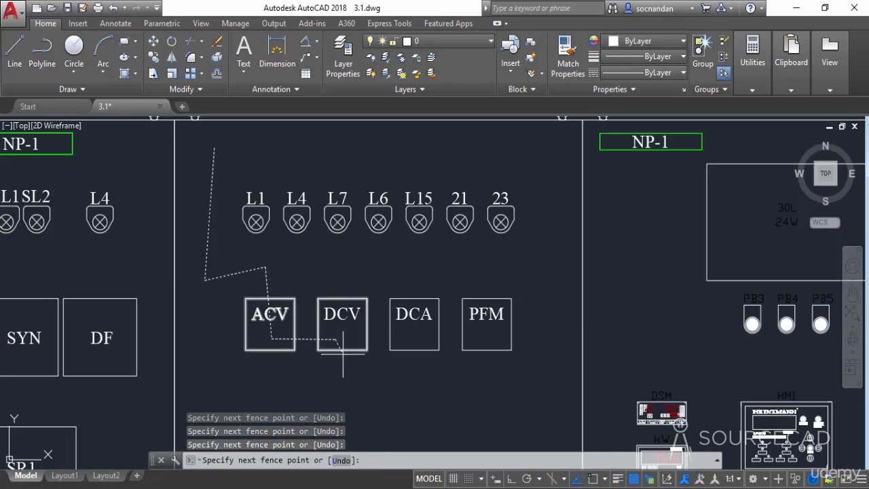
left_click(402, 405)
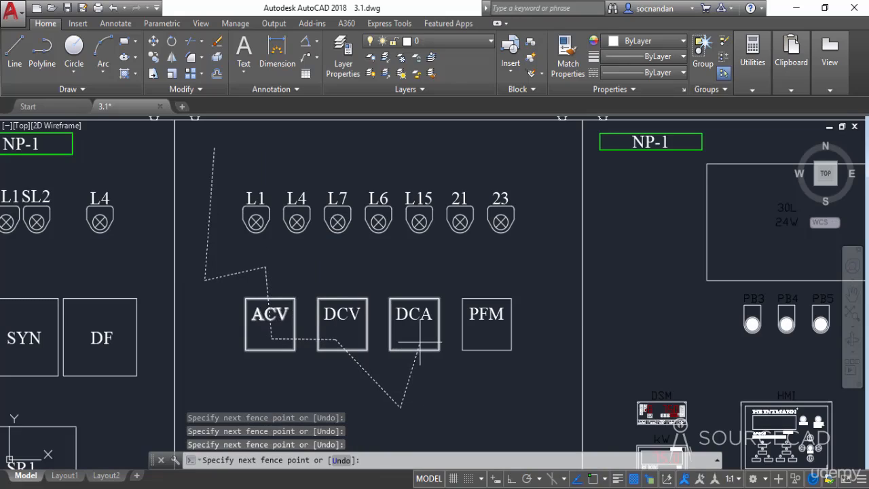
left_click(420, 342)
left_click(494, 341)
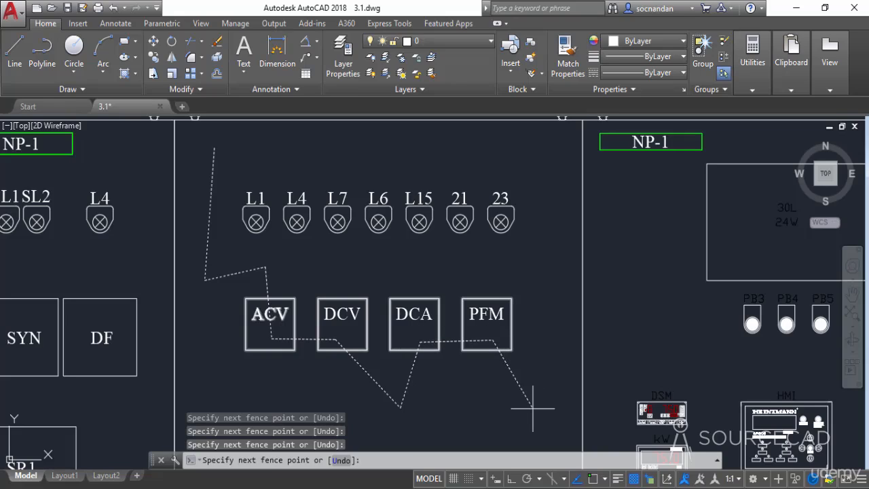
key("Return")
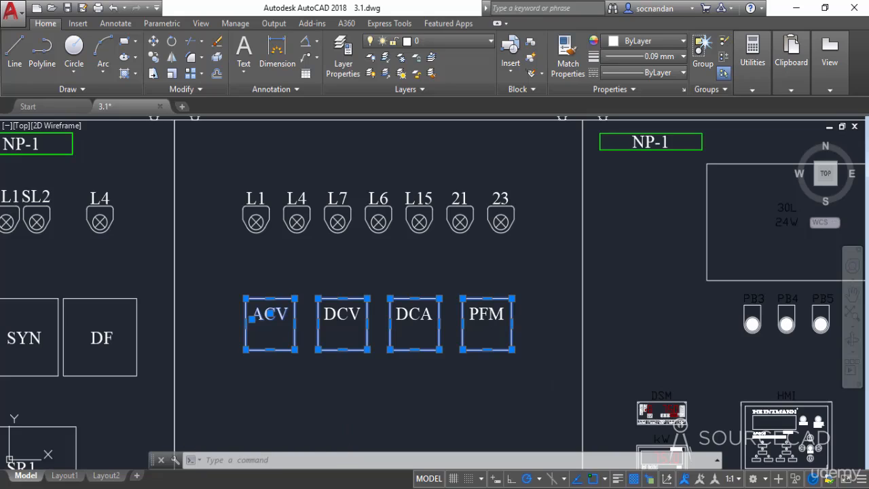
key("Escape")
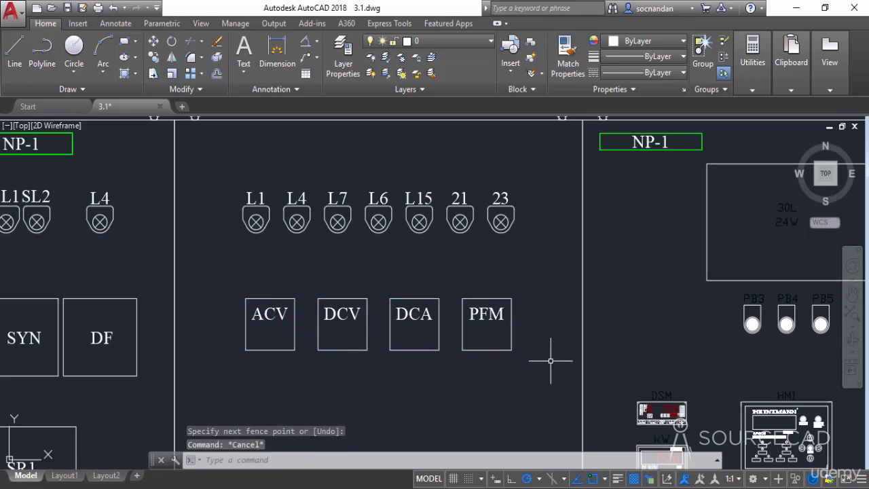
Step: Crossing-select the lower sections of the panels from ECP-1 through ECP-2, panning the drawing while stretching the window, then clear the selection
scroll(548, 359, "down", 5)
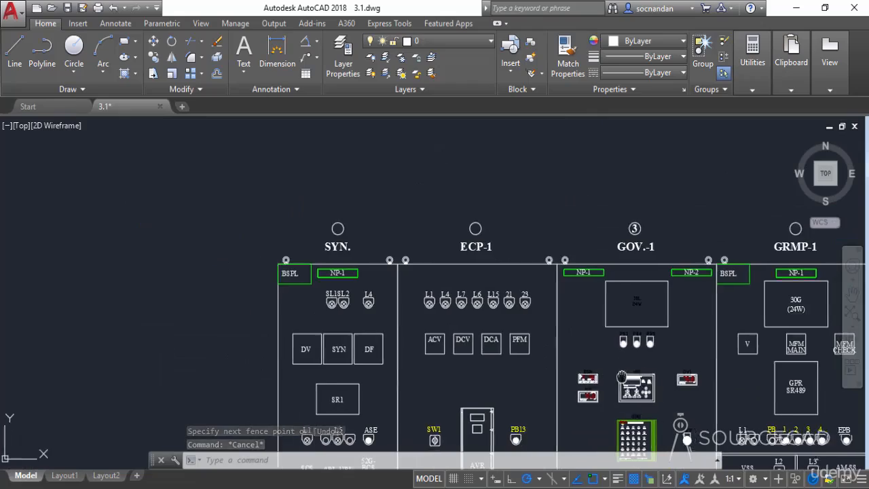
mouse_move(549, 359)
middle_mouse_down()
mouse_move(372, 264)
mouse_move(201, 264)
middle_mouse_up()
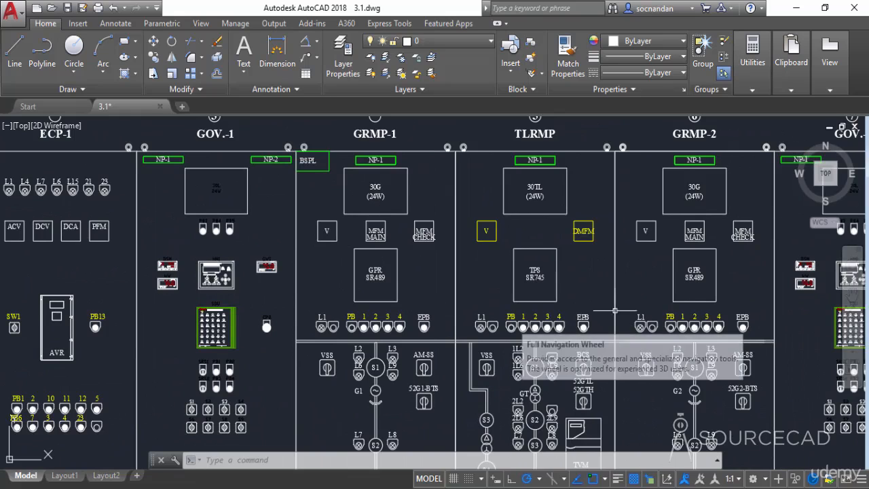
middle_click_drag(605, 308, 247, 288)
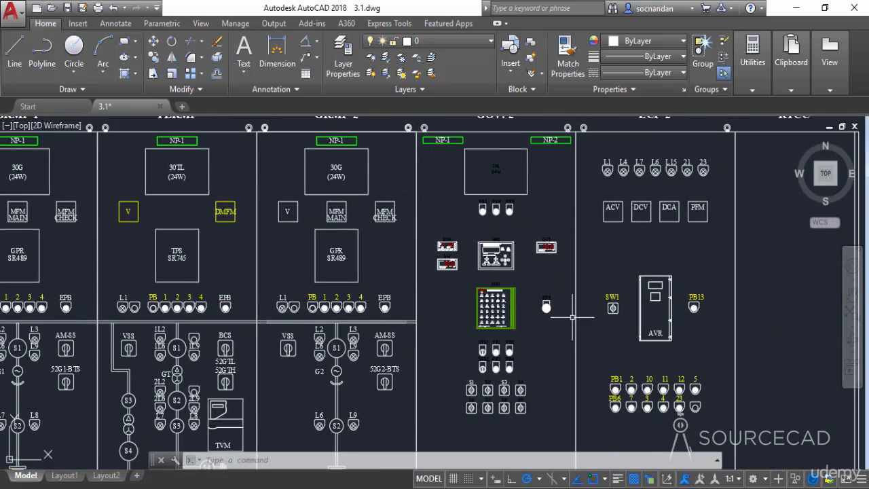
scroll(649, 353, "up", 2)
mouse_move(649, 353)
middle_mouse_down()
mouse_move(603, 344)
mouse_move(442, 239)
middle_mouse_up()
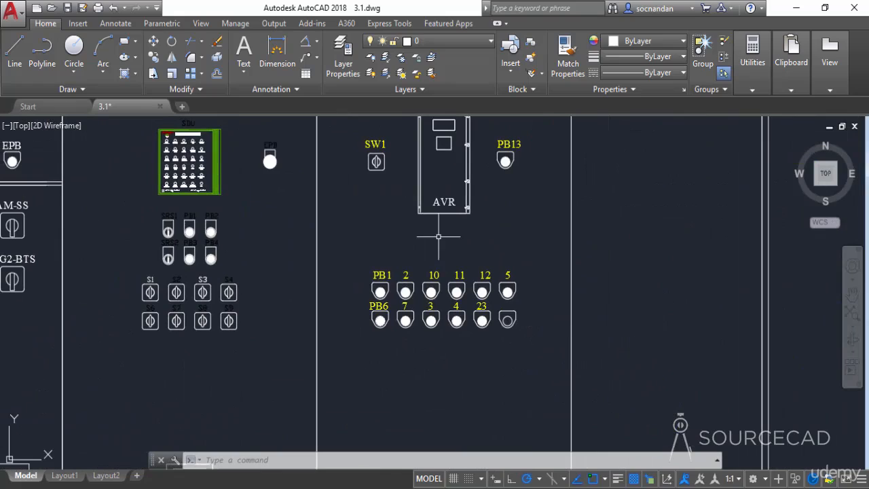
left_click(803, 442)
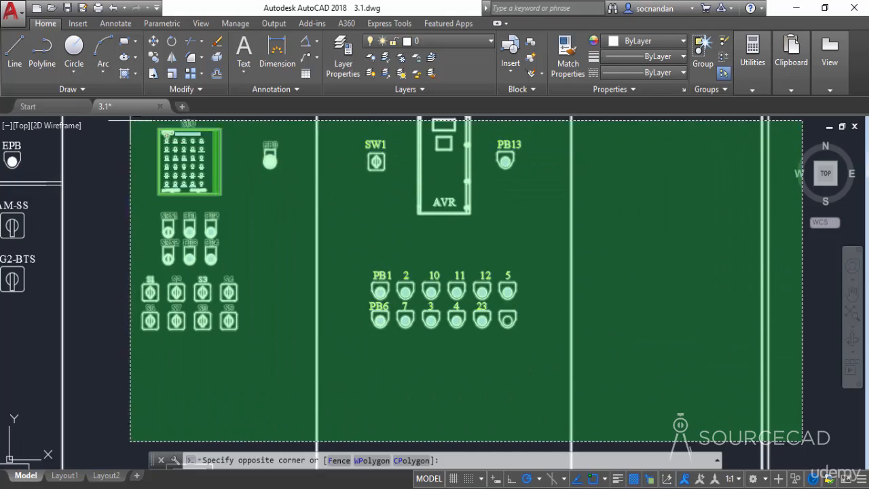
middle_click_drag(114, 141, 239, 201)
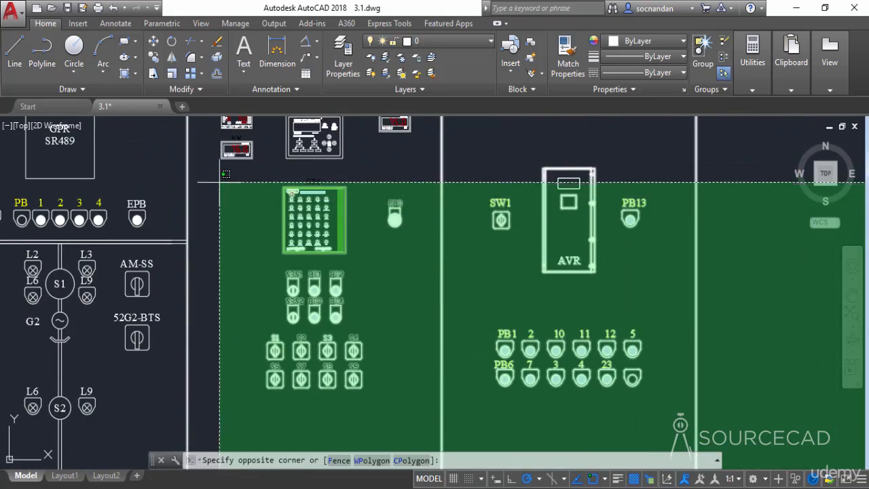
middle_click_drag(116, 161, 174, 173)
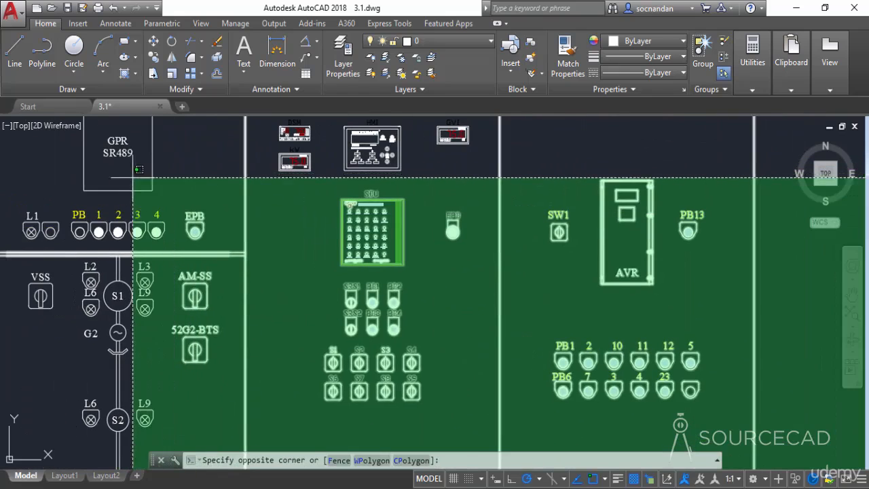
mouse_move(53, 163)
middle_mouse_down()
mouse_move(151, 183)
mouse_move(346, 170)
middle_mouse_up()
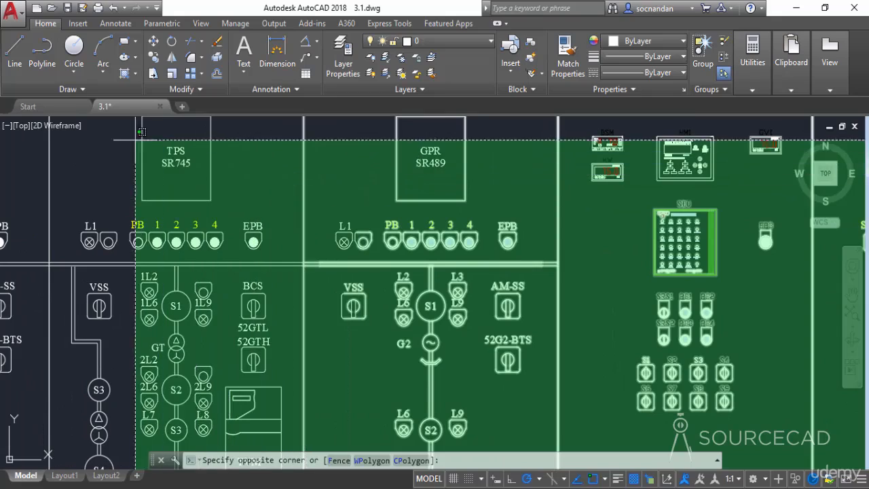
middle_click_drag(89, 150, 417, 126)
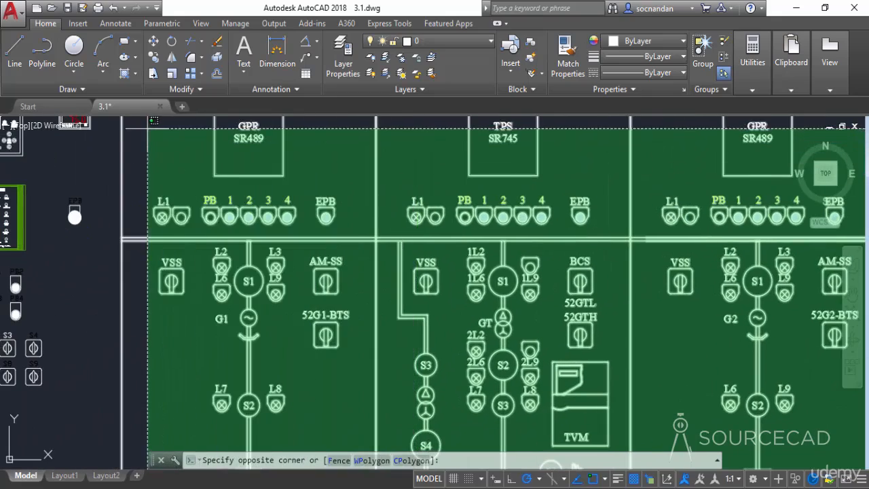
middle_click_drag(142, 150, 403, 145)
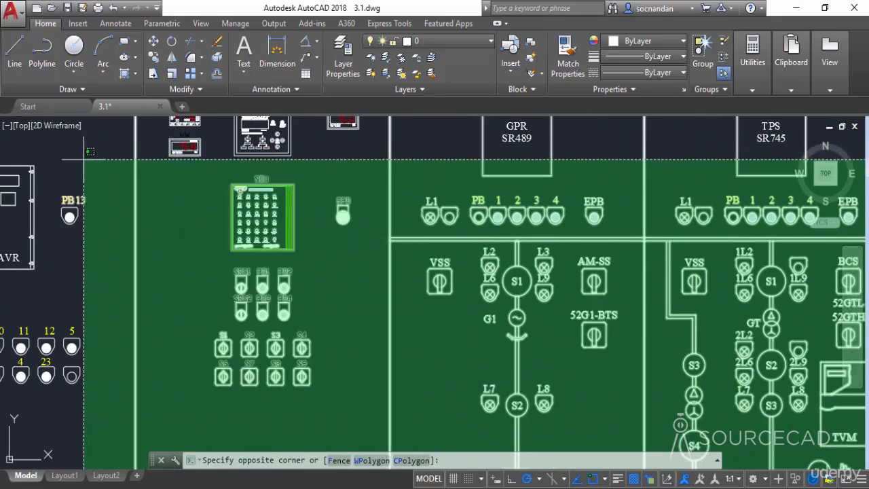
middle_click_drag(95, 151, 347, 127)
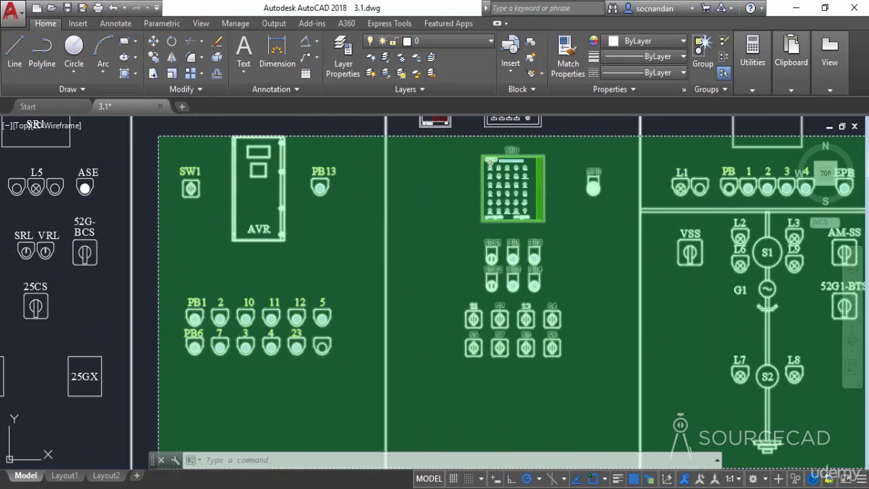
left_click(158, 136)
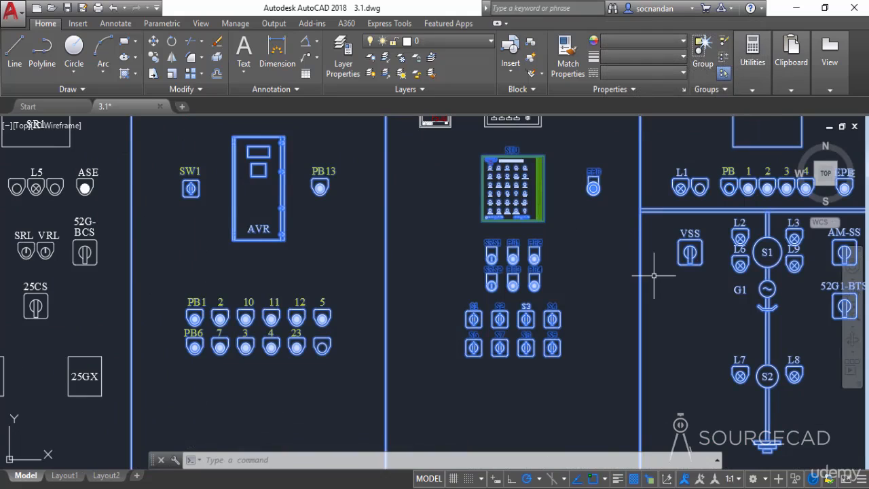
mouse_move(716, 306)
middle_mouse_down()
mouse_move(176, 258)
mouse_move(2, 268)
mouse_move(0, 284)
middle_mouse_up()
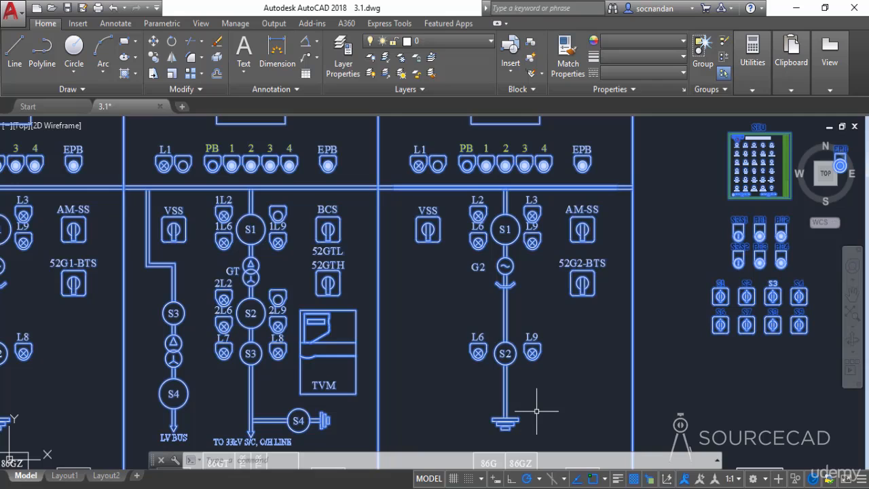
scroll(537, 411, "down", 6)
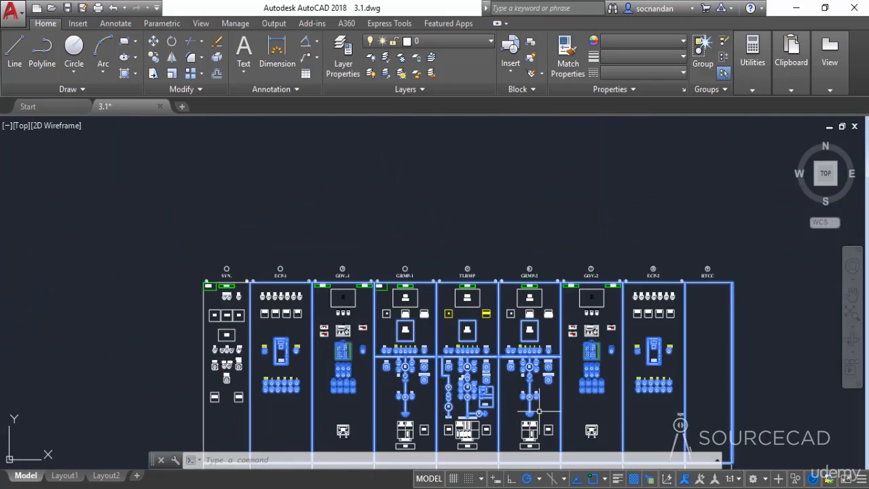
mouse_move(537, 407)
middle_mouse_down()
mouse_move(541, 383)
mouse_move(514, 303)
middle_mouse_up()
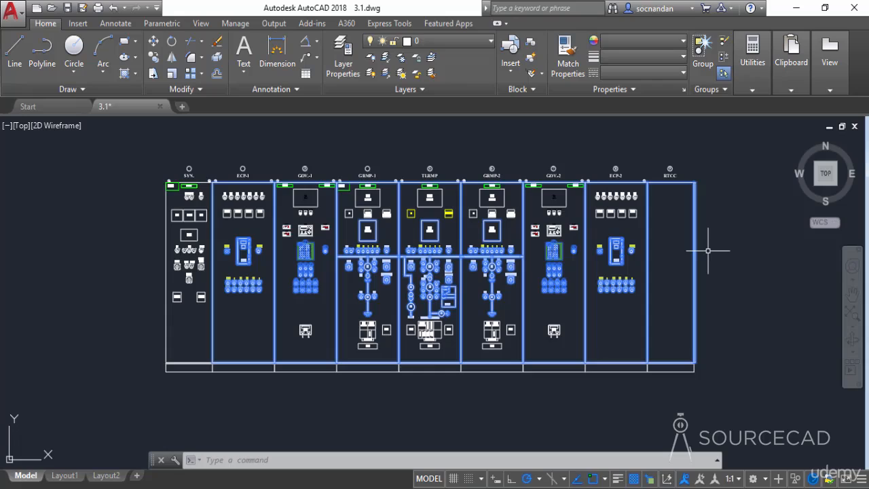
key("Escape")
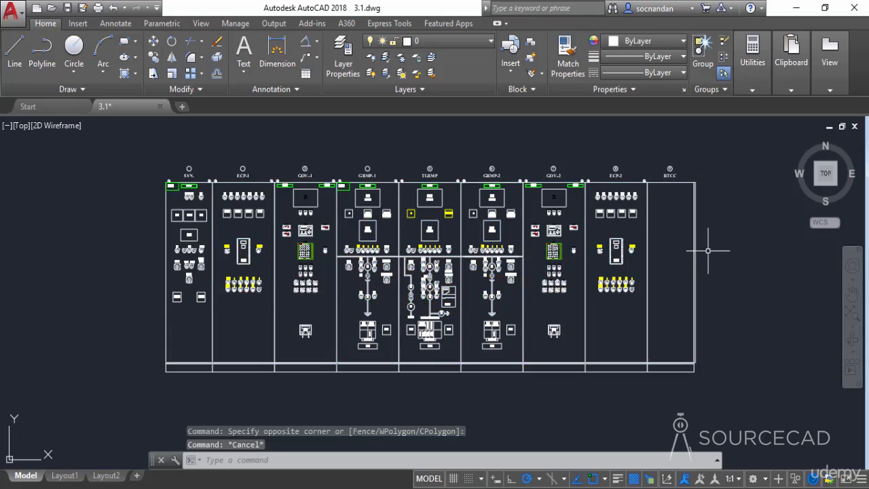